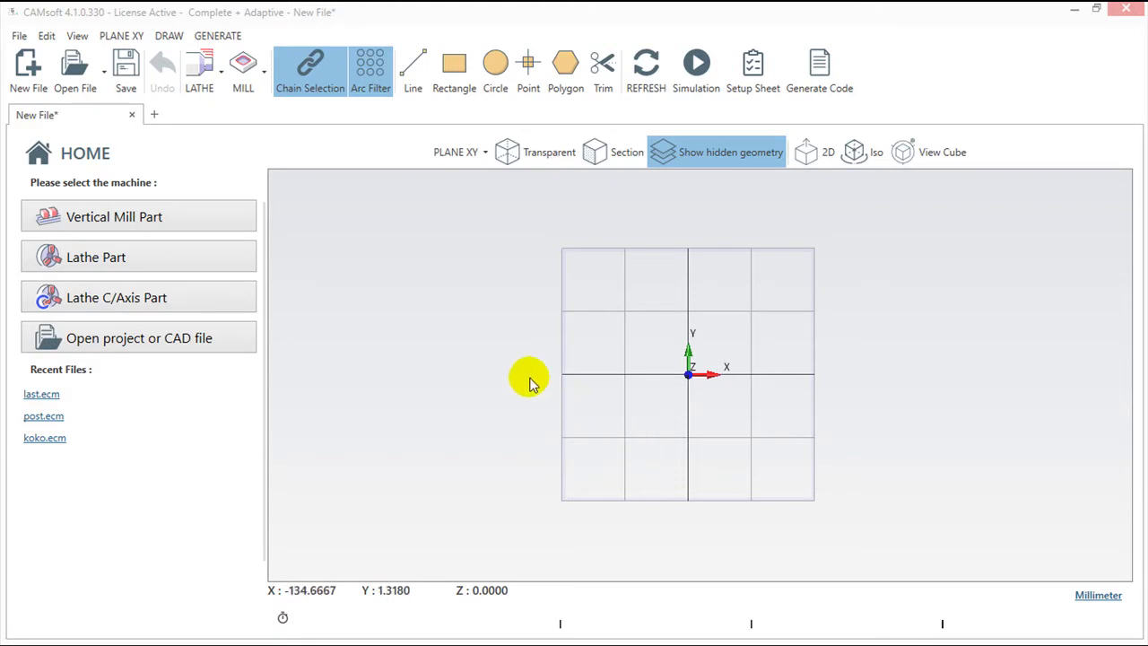
Create Setup 1 for a vertical mill with a 100 x 100 x 40 mm mild steel square stock
{"action": "left_click", "coordinate": [166, 222]}
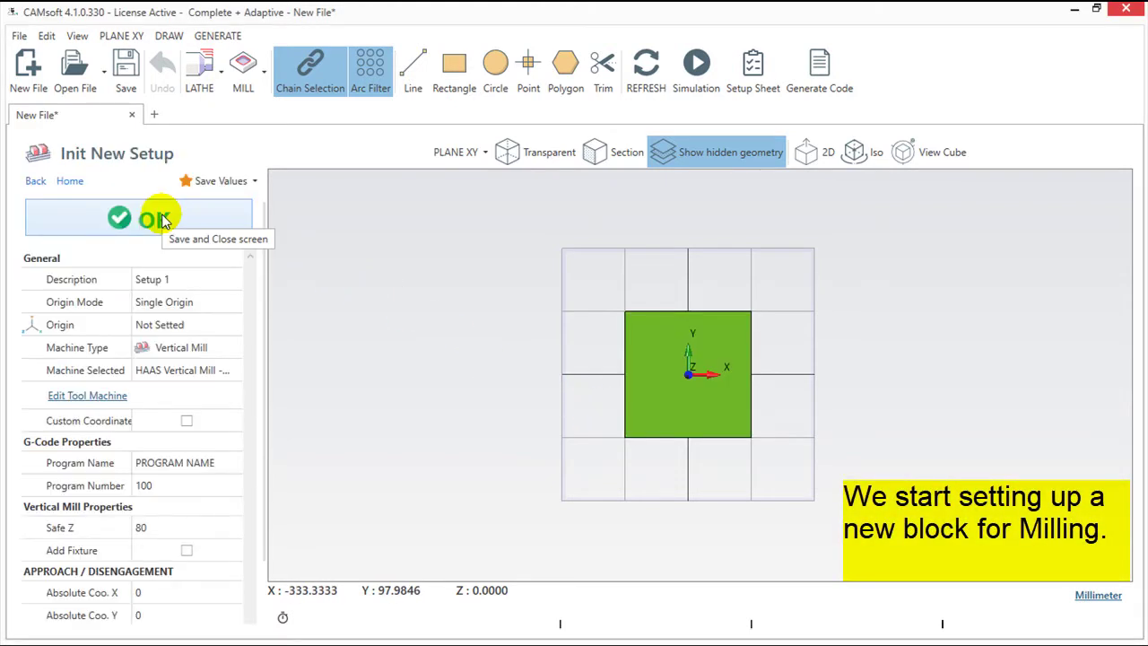
{"action": "left_click", "coordinate": [163, 222]}
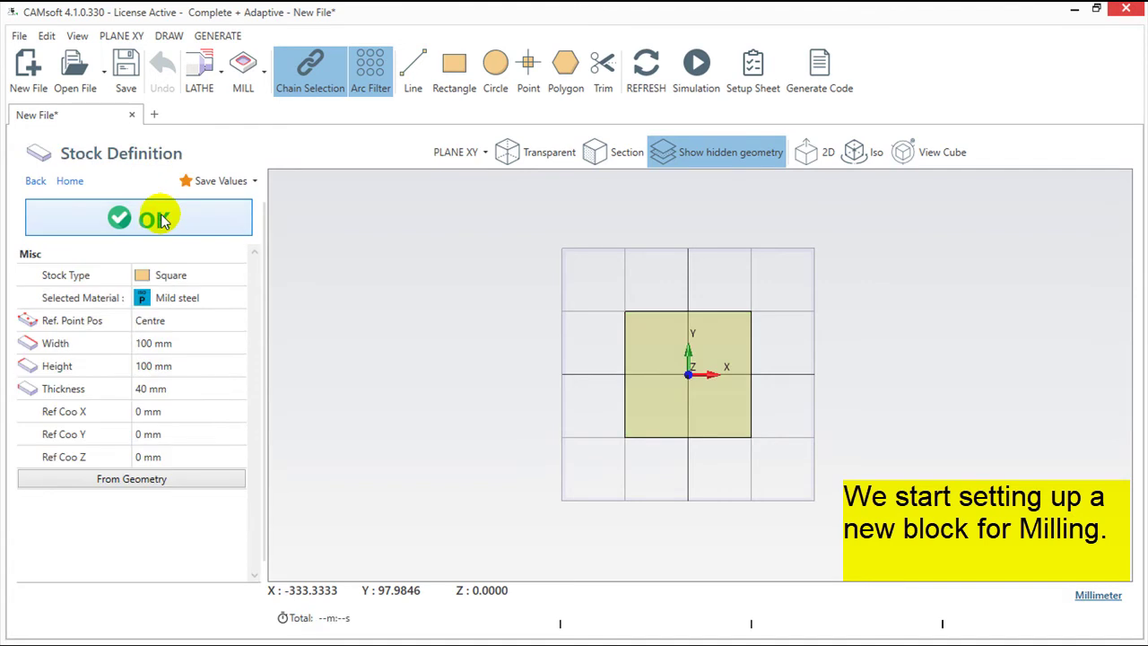
{"action": "left_click", "coordinate": [163, 221]}
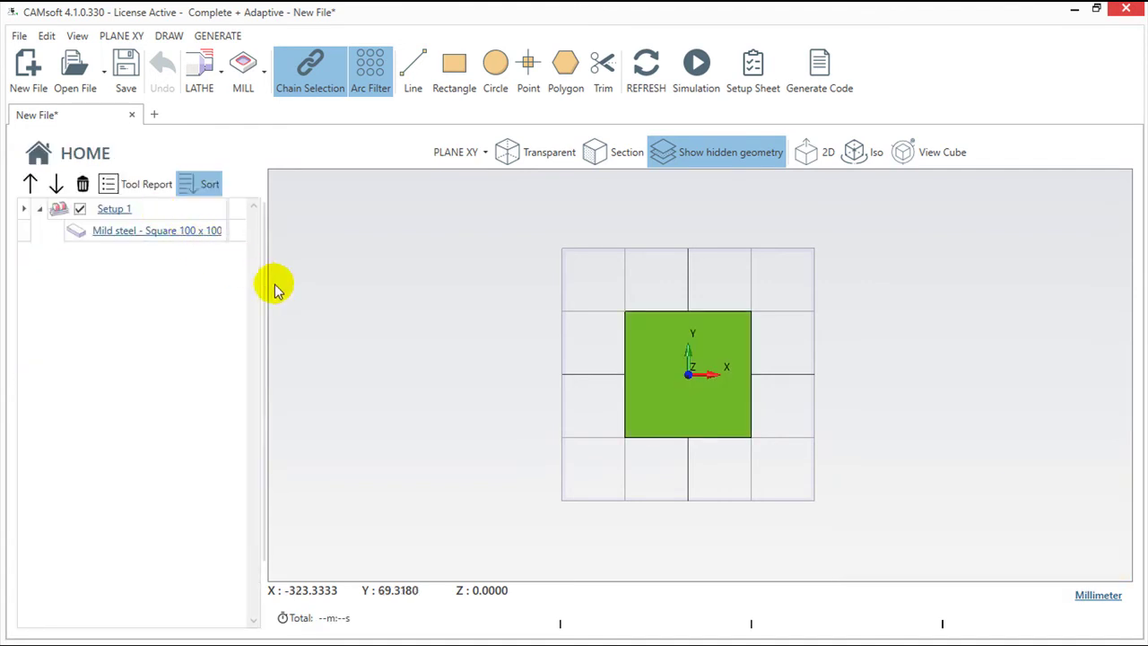
Zoom and orbit to a tilted 3D view of the stock block, then show the MILL > Pocket shape list
{"action": "scroll", "coordinate": [647, 427], "scroll_direction": "up", "scroll_amount": 2}
{"action": "scroll", "coordinate": [651, 425], "scroll_direction": "up", "scroll_amount": 1}
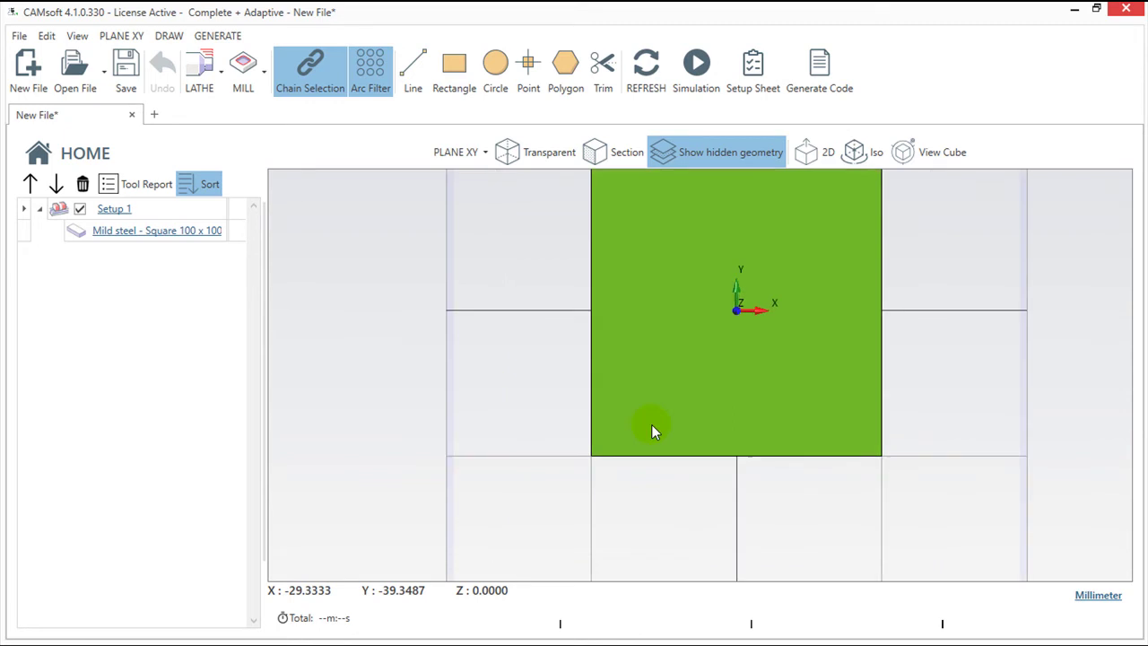
{"action": "middle_click_drag", "start_coordinate": [651, 426], "coordinate": [627, 462]}
{"action": "mouse_move", "coordinate": [612, 494]}
{"action": "right_mouse_down"}
{"action": "mouse_move", "coordinate": [806, 431]}
{"action": "mouse_move", "coordinate": [792, 377]}
{"action": "mouse_move", "coordinate": [803, 368]}
{"action": "right_mouse_up"}
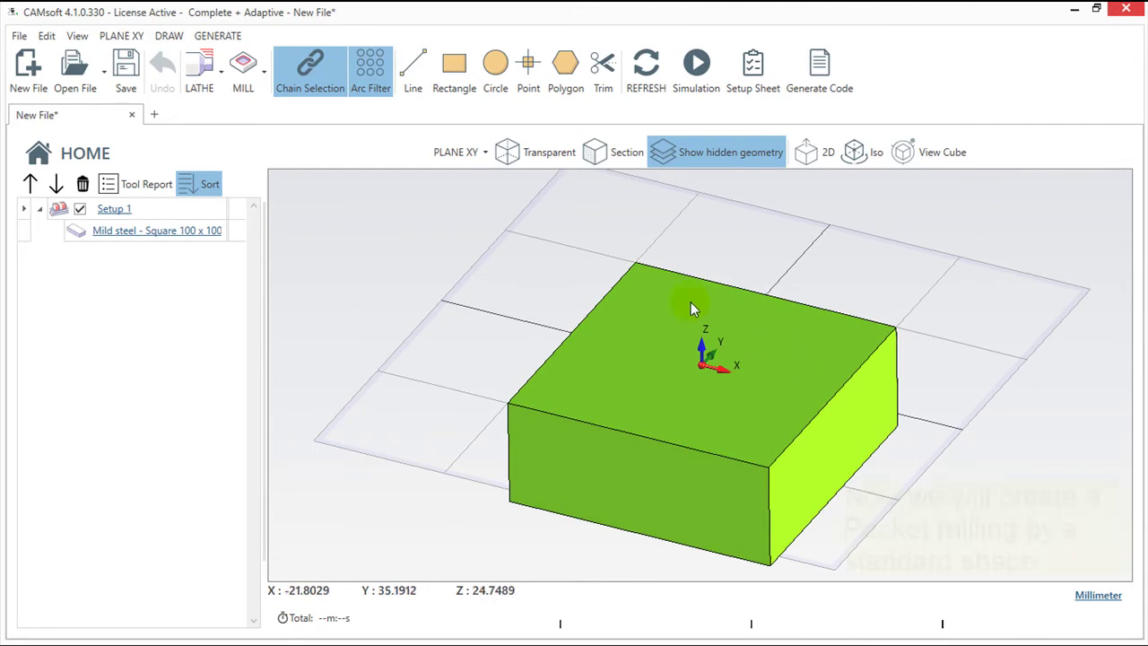
{"action": "left_click", "coordinate": [259, 72]}
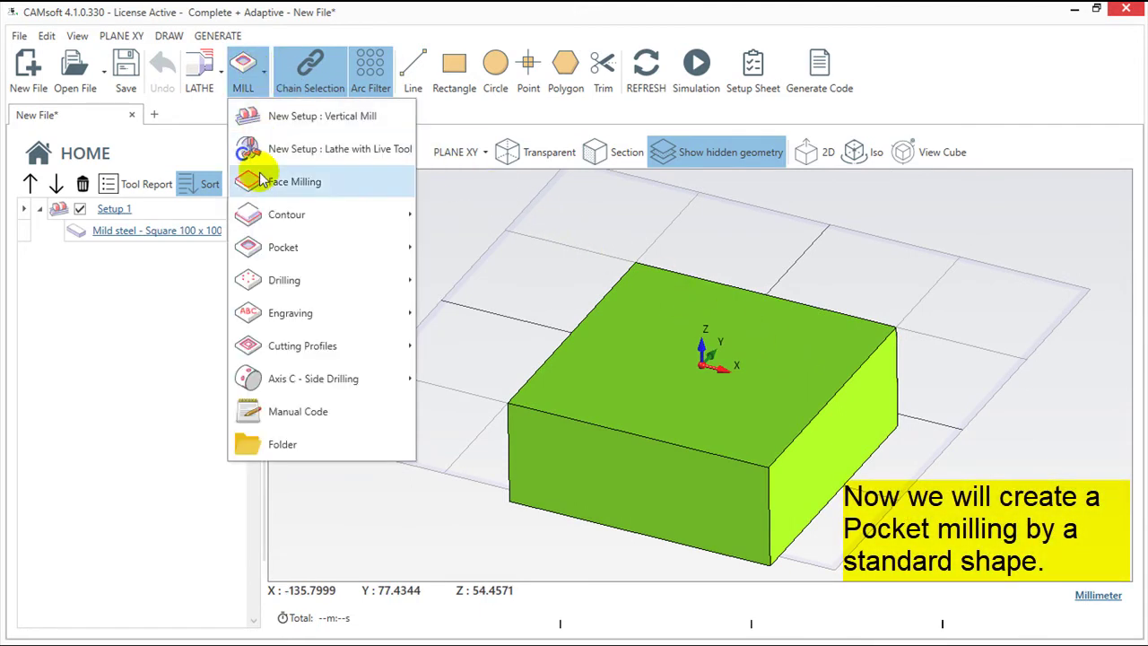
{"action": "mouse_move", "coordinate": [283, 248]}
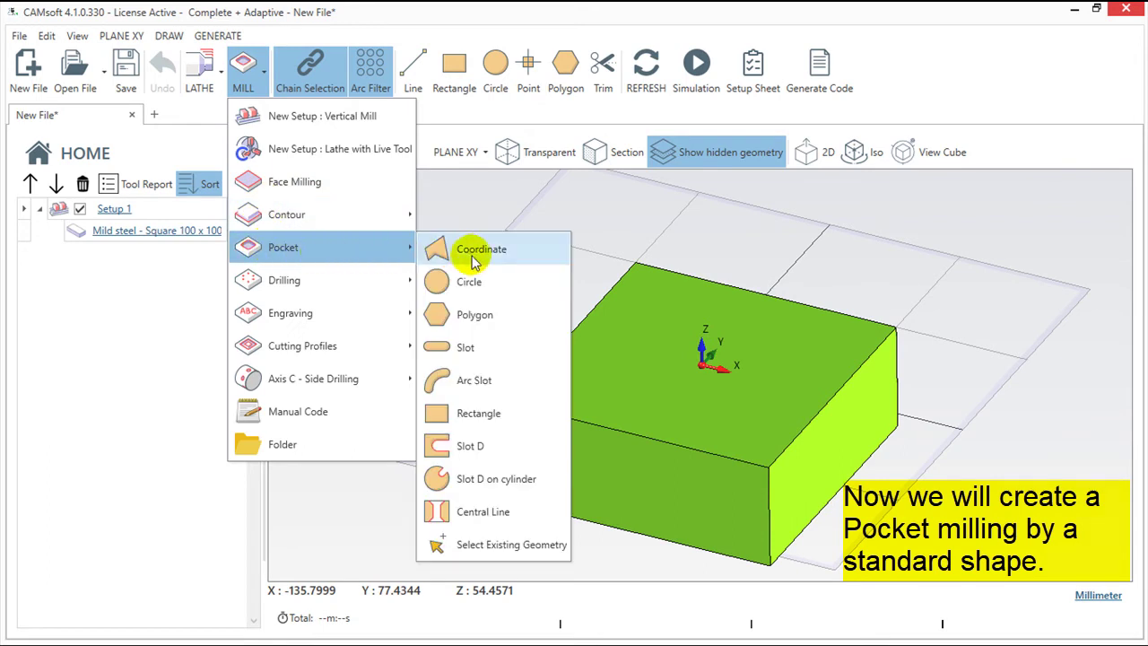
Define a six-sided polygon pocket centred at the origin with radius 40 mm
{"action": "left_click", "coordinate": [500, 328]}
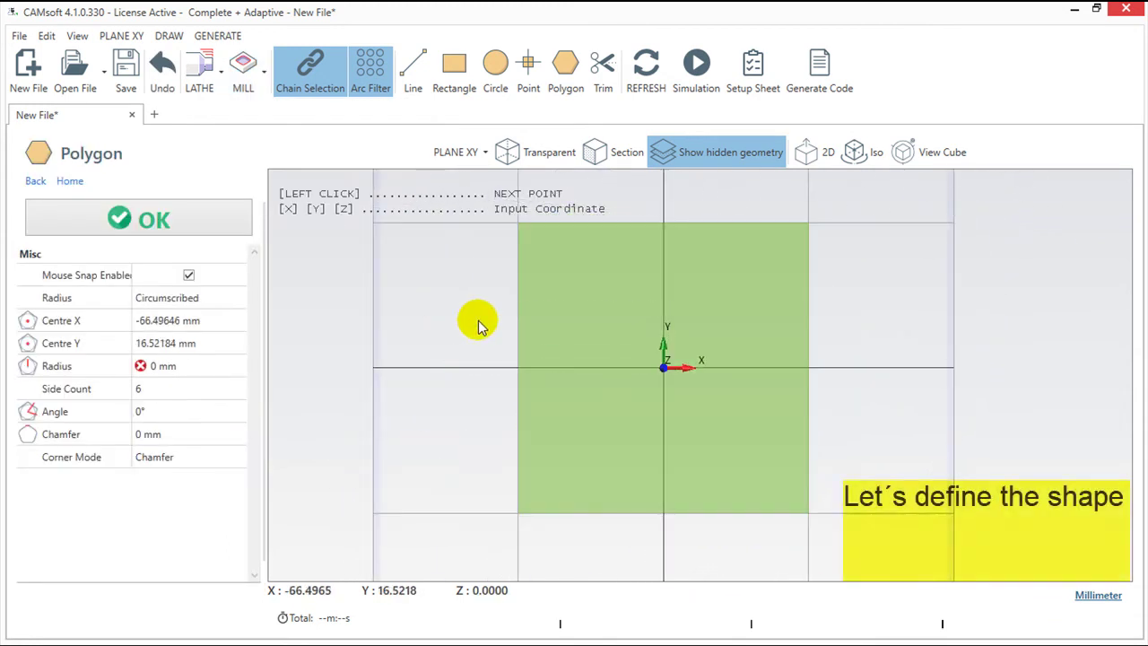
{"action": "left_click", "coordinate": [665, 369]}
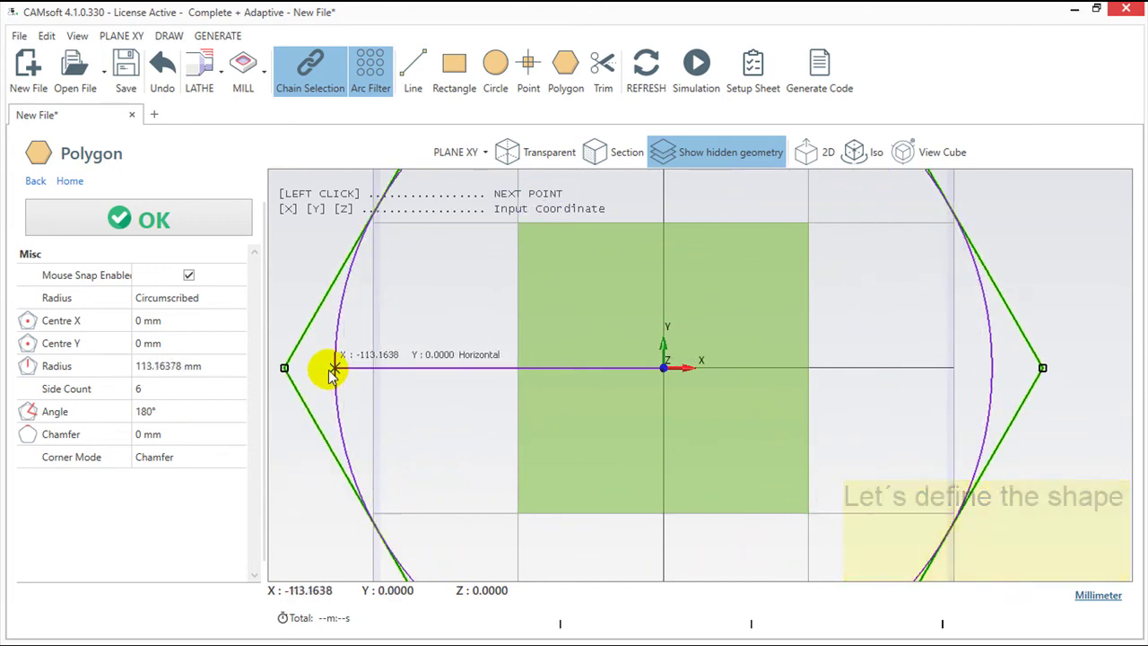
{"action": "left_click", "coordinate": [183, 363]}
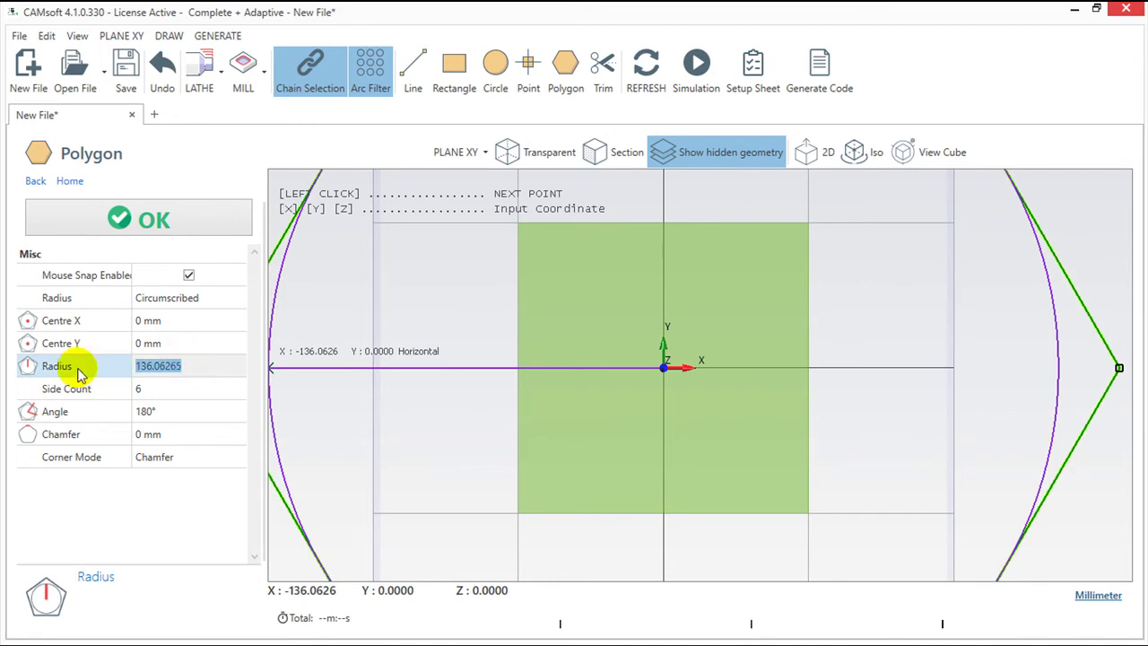
{"action": "type", "text": "40"}
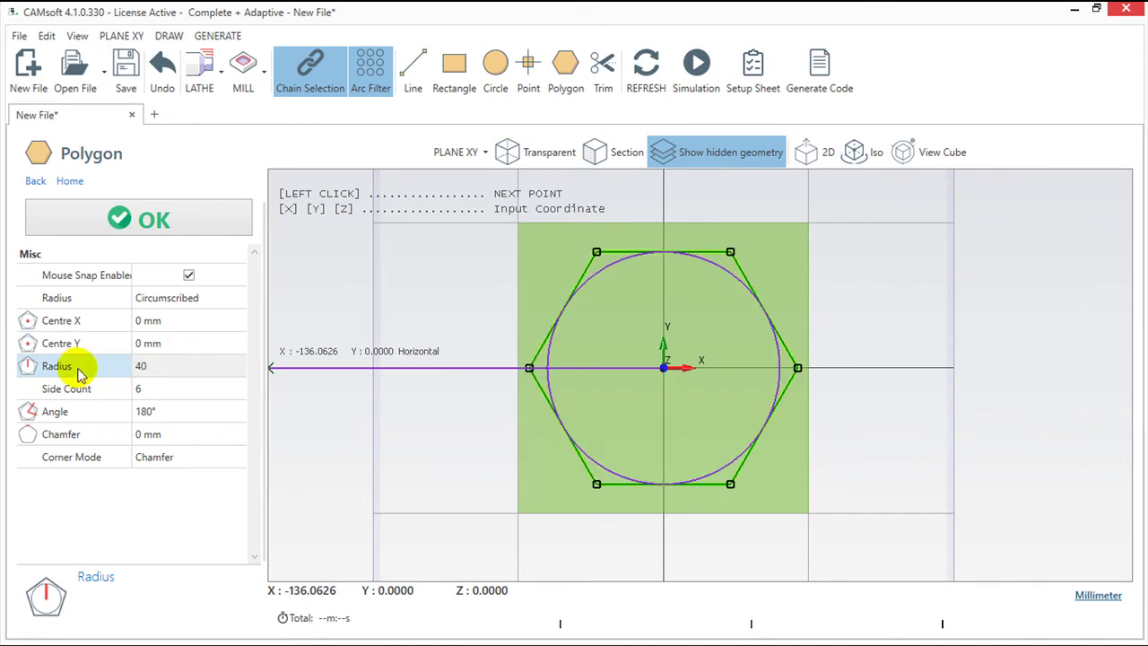
{"action": "left_click", "coordinate": [150, 223]}
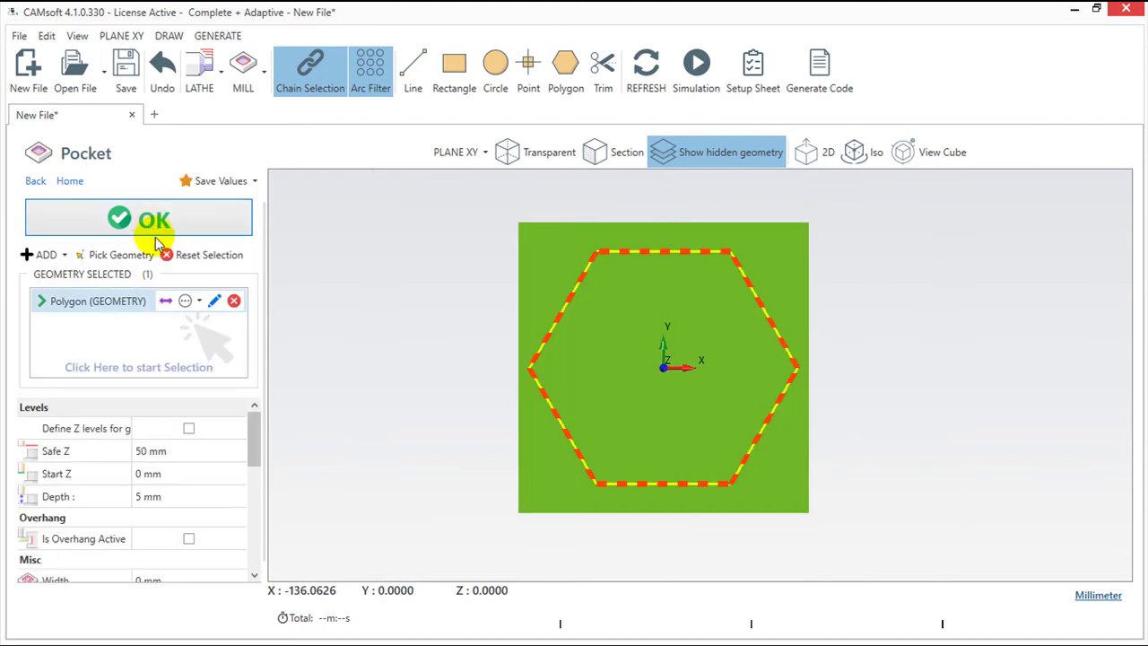
Reverse the hexagon so the pocket cuts inside it, set depth to 10 mm, and save the operation
{"action": "left_click", "coordinate": [166, 304]}
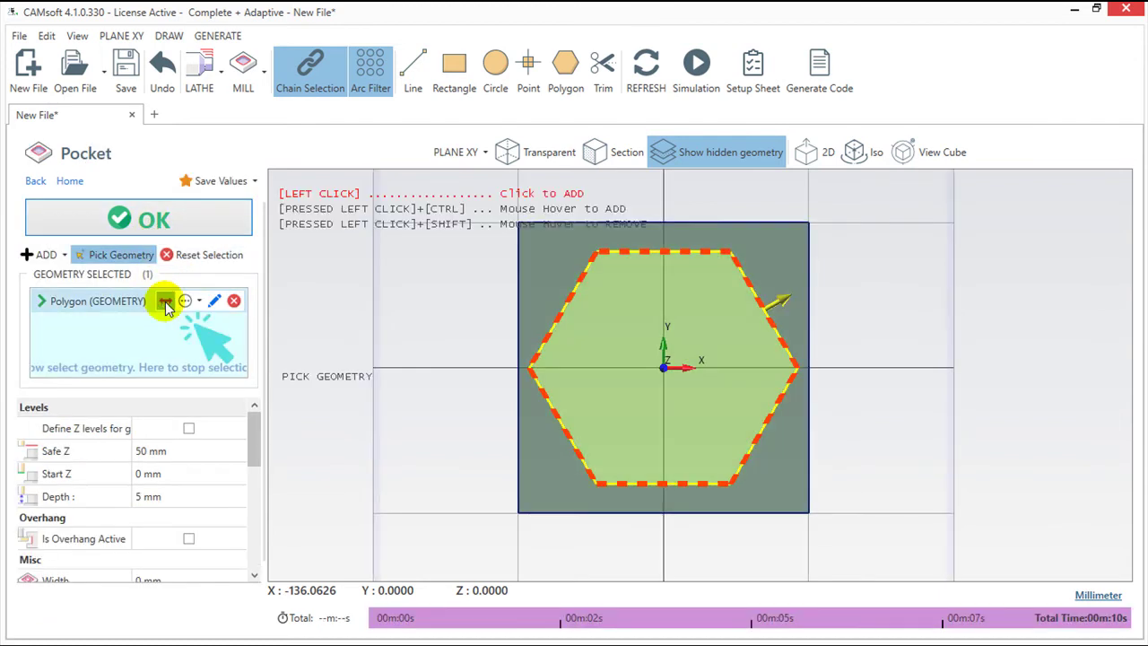
{"action": "left_click", "coordinate": [166, 303]}
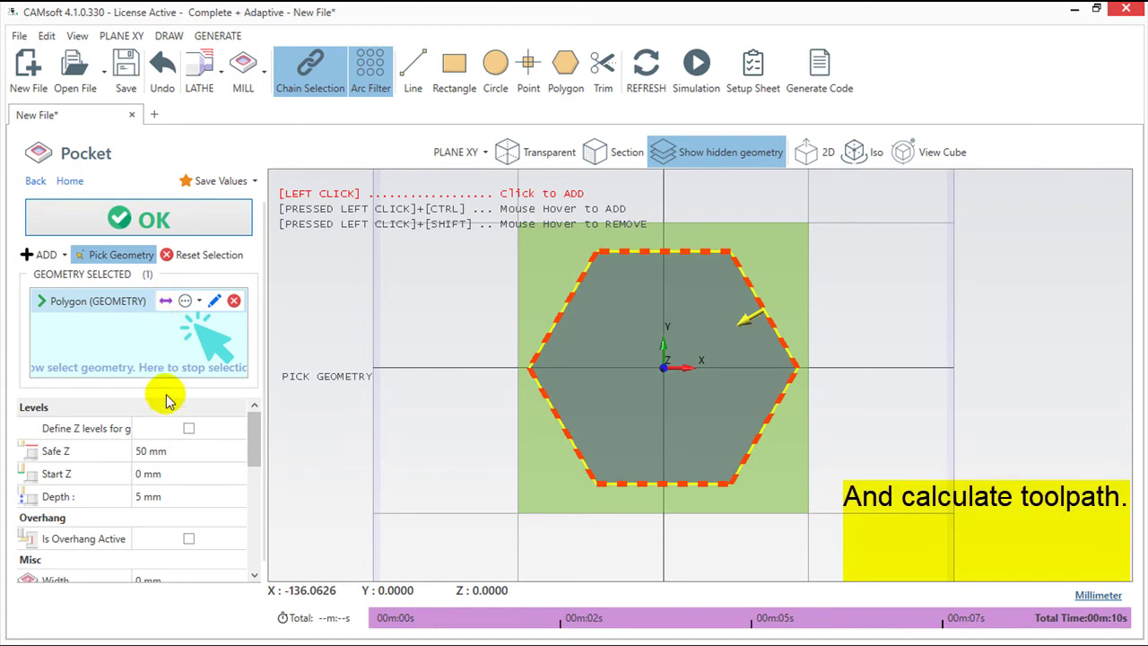
{"action": "left_click", "coordinate": [174, 501]}
{"action": "type", "text": "10"}
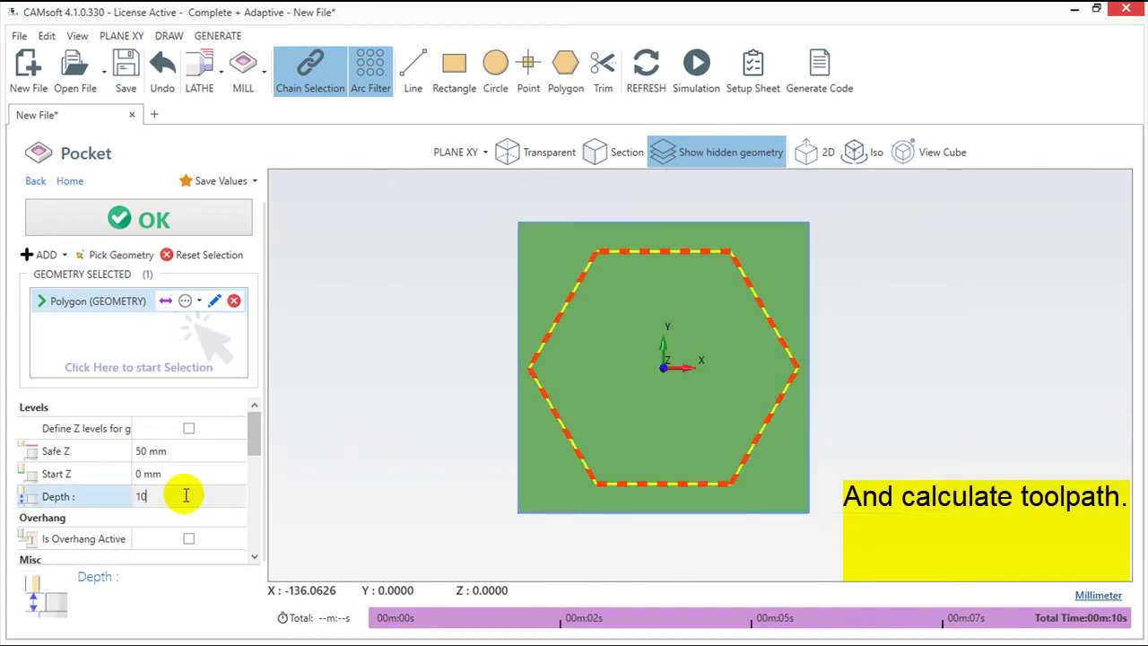
{"action": "left_click", "coordinate": [175, 223]}
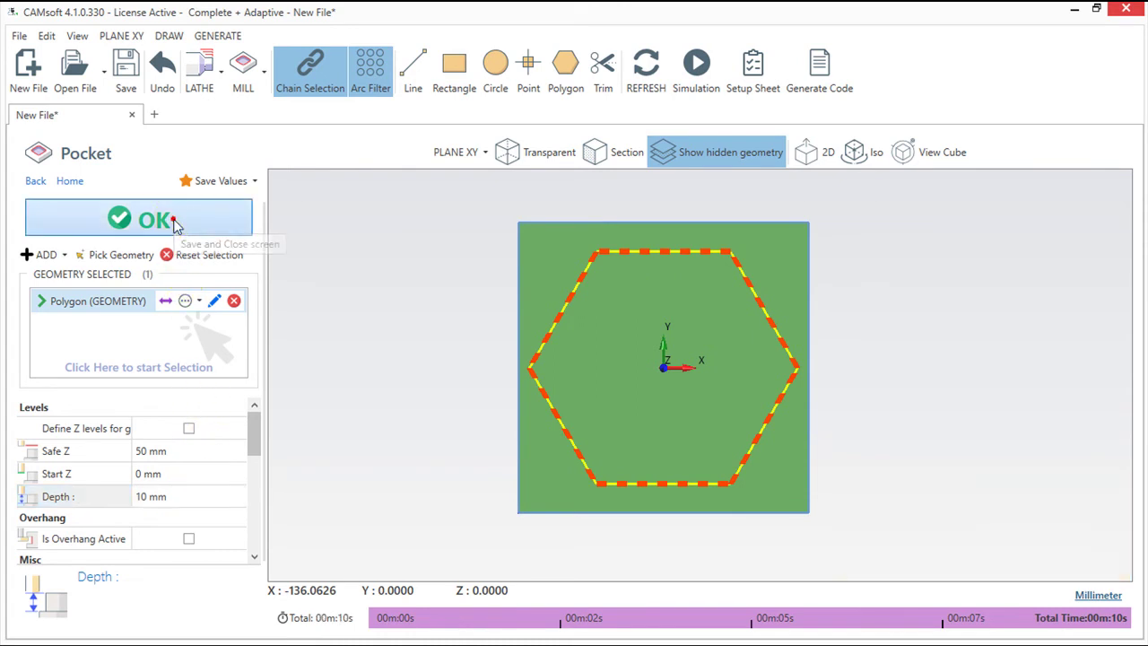
{"action": "left_click", "coordinate": [175, 221]}
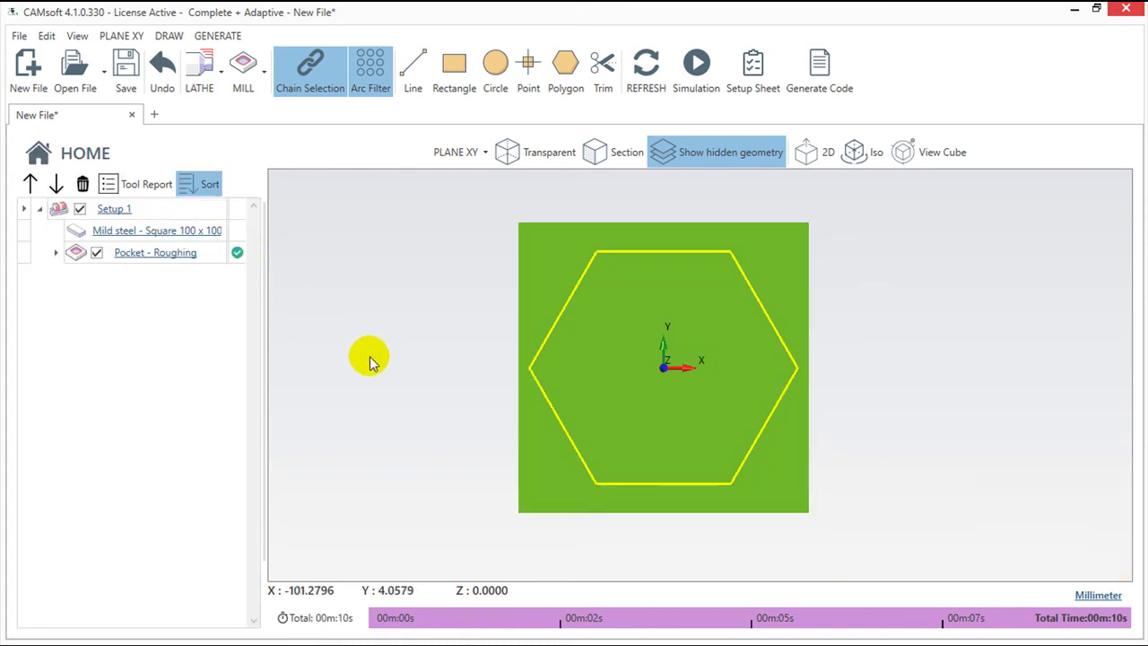
Orbit to inspect the central island left in the hexagon, then reopen Pocket - Roughing settings
{"action": "mouse_move", "coordinate": [495, 440]}
{"action": "middle_mouse_down"}
{"action": "mouse_move", "coordinate": [591, 474]}
{"action": "mouse_move", "coordinate": [580, 371]}
{"action": "mouse_move", "coordinate": [820, 371]}
{"action": "mouse_move", "coordinate": [889, 362]}
{"action": "mouse_move", "coordinate": [878, 351]}
{"action": "middle_mouse_up"}
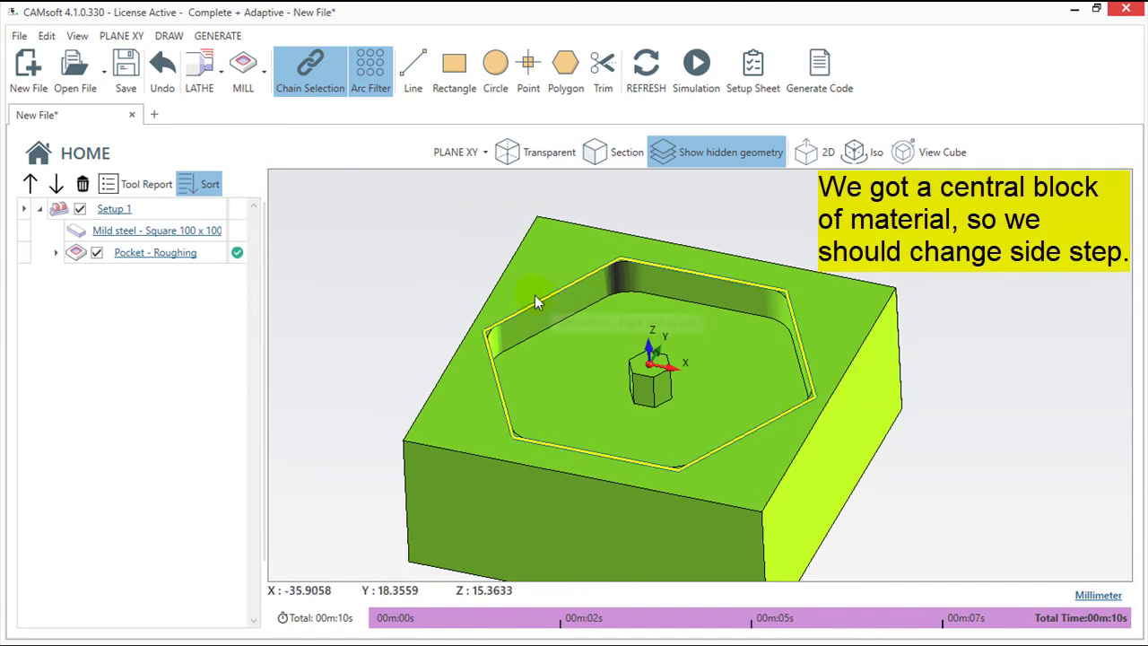
{"action": "left_click", "coordinate": [176, 255]}
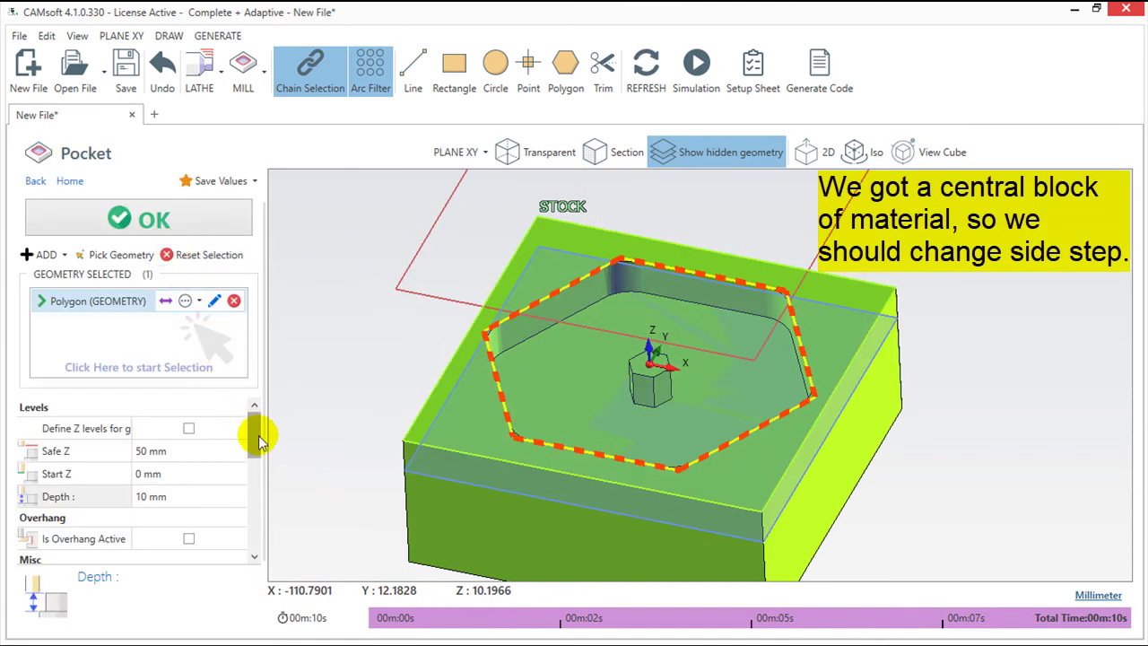
Bring up the tool library for the roughing pass's T15 R390 D 20mm cutter
{"action": "left_click_drag", "start_coordinate": [258, 440], "coordinate": [260, 541]}
{"action": "scroll", "coordinate": [249, 505], "scroll_direction": "up", "scroll_amount": 3}
{"action": "scroll", "coordinate": [249, 505], "scroll_direction": "up", "scroll_amount": 3}
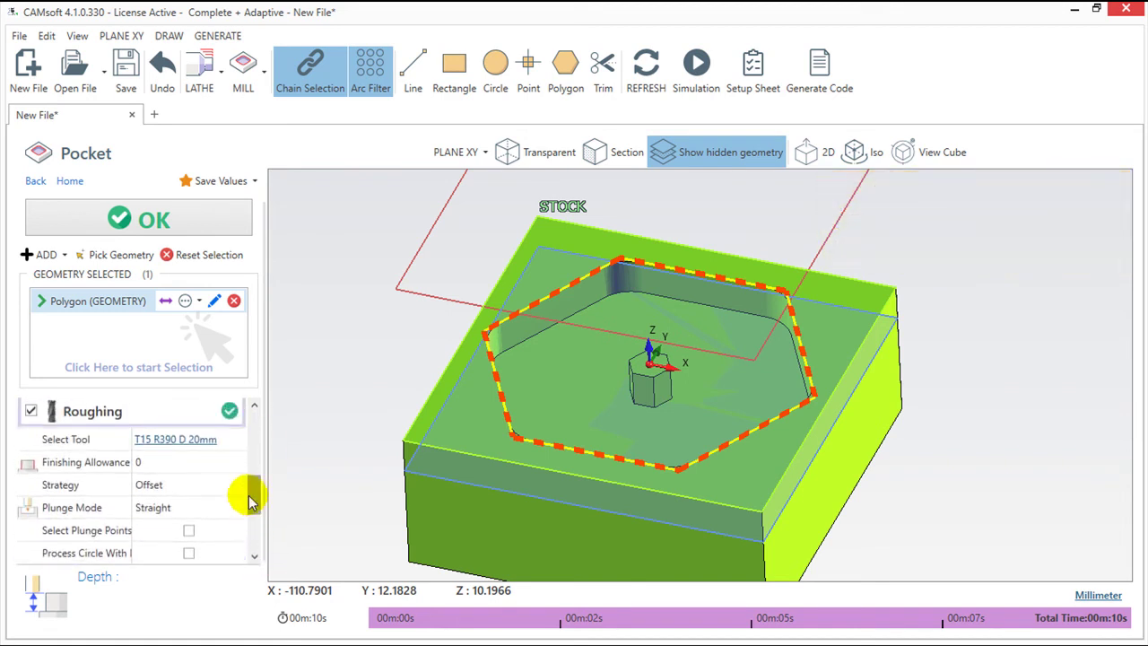
{"action": "left_click", "coordinate": [184, 442]}
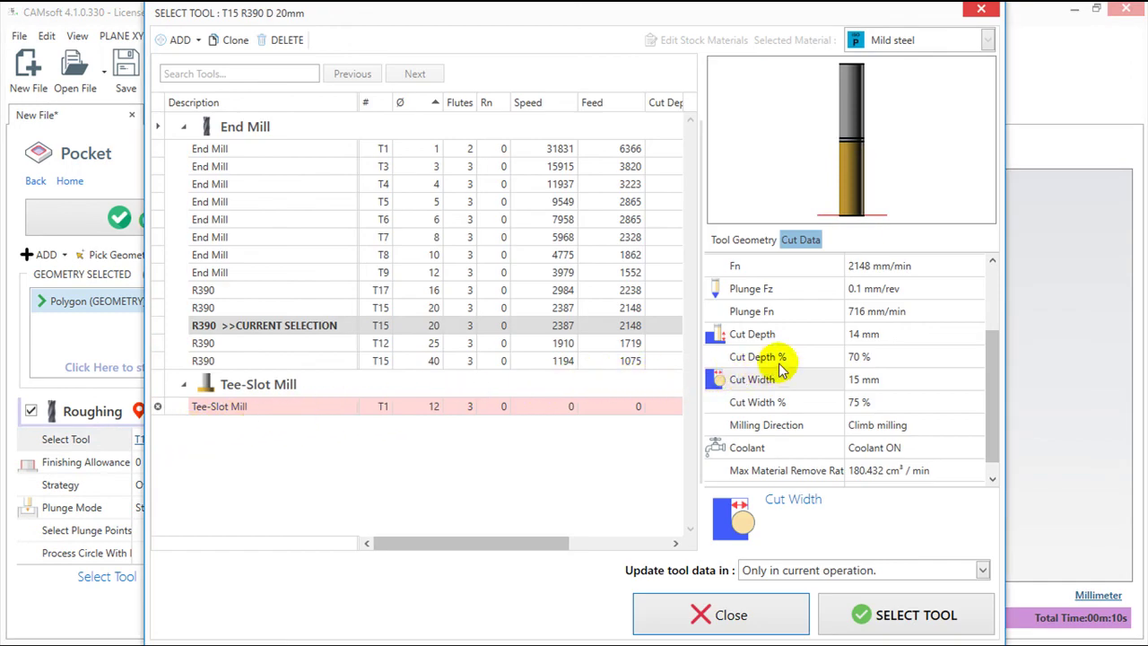
Set the R390 cutter's cut width to 10 mm (50%) and apply it to the roughing pass
{"action": "left_click", "coordinate": [877, 403]}
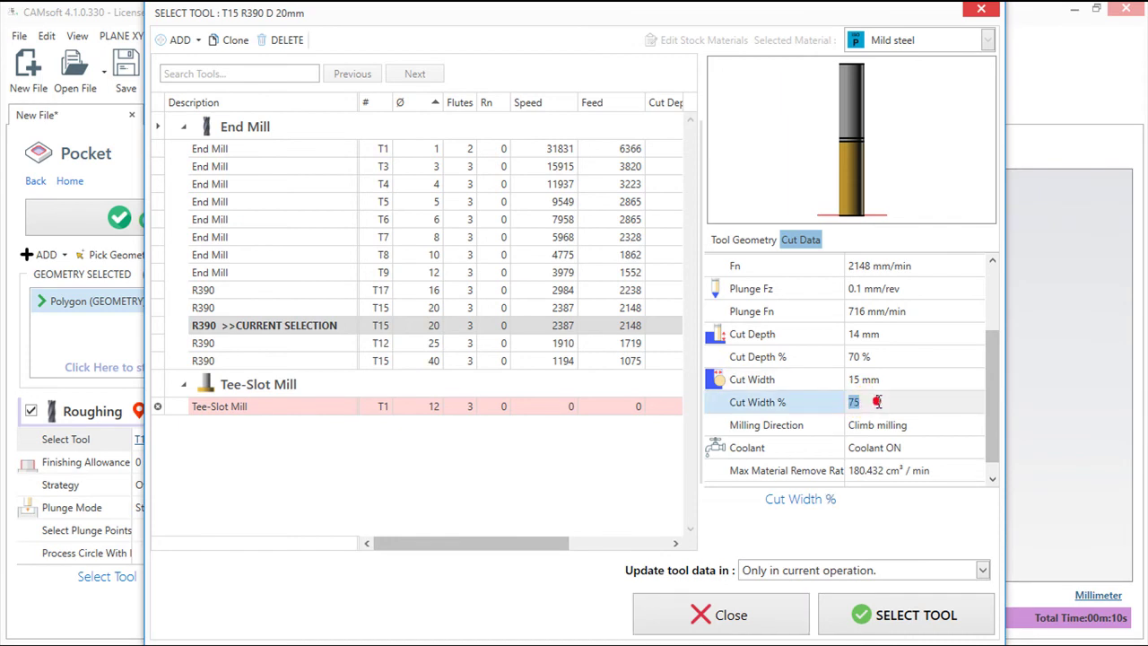
{"action": "left_click", "coordinate": [887, 380]}
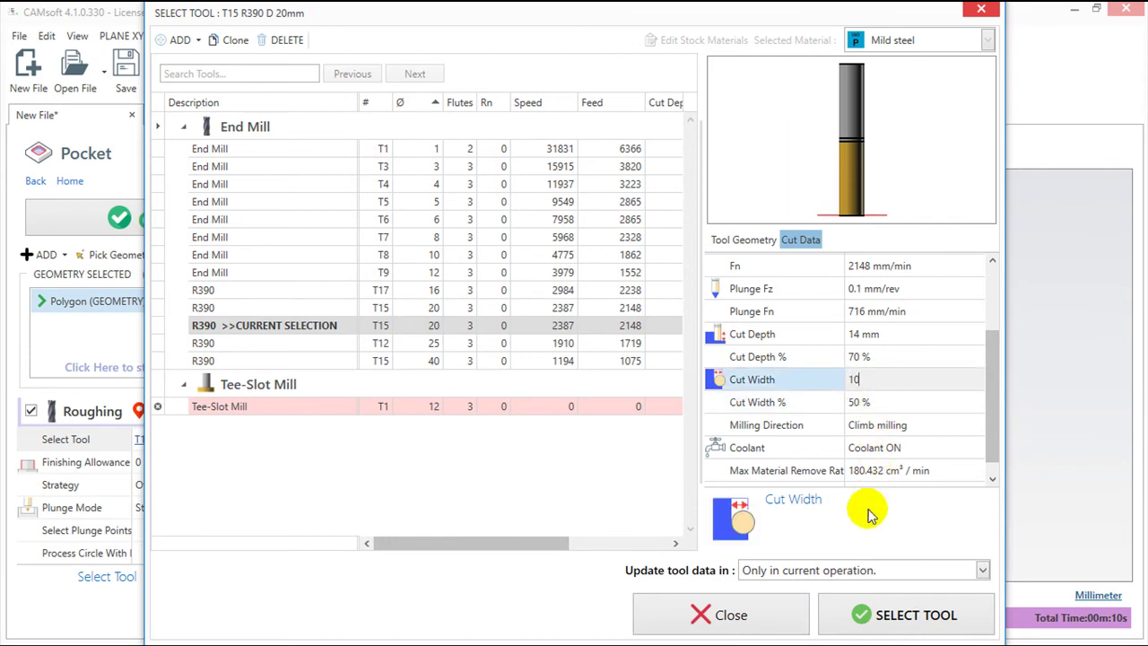
{"action": "left_click", "coordinate": [879, 616]}
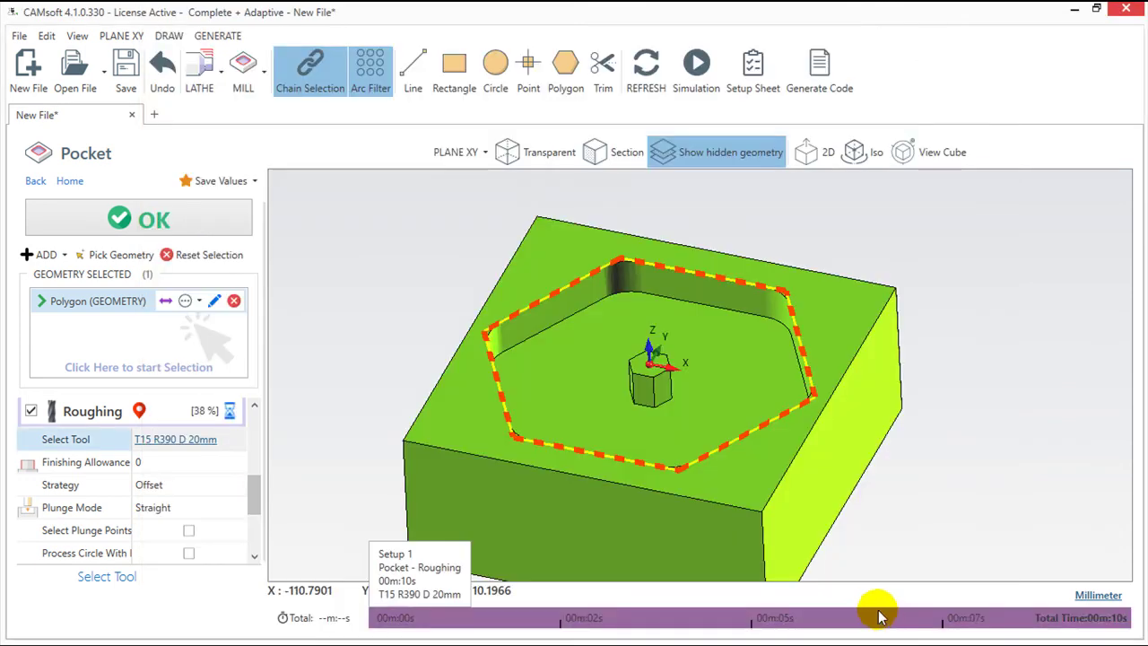
Accept the pocket settings to recalculate the 13 s offset toolpath, orbit the view, and go to Simulation
{"action": "left_click", "coordinate": [176, 228]}
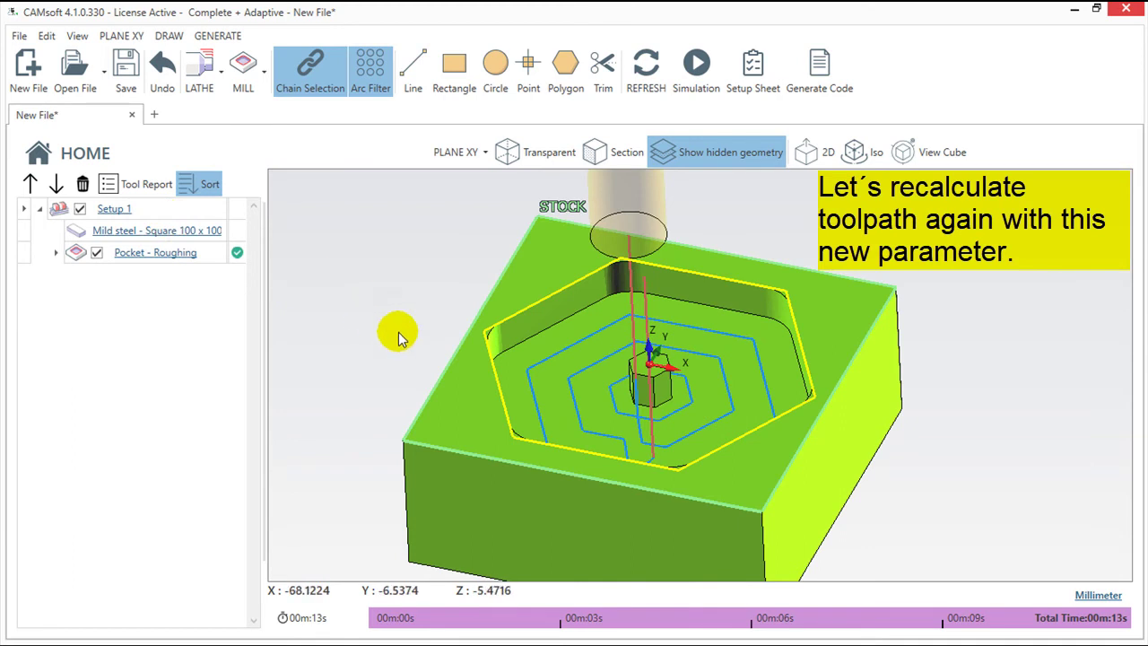
{"action": "middle_click_drag", "start_coordinate": [845, 477], "coordinate": [920, 412]}
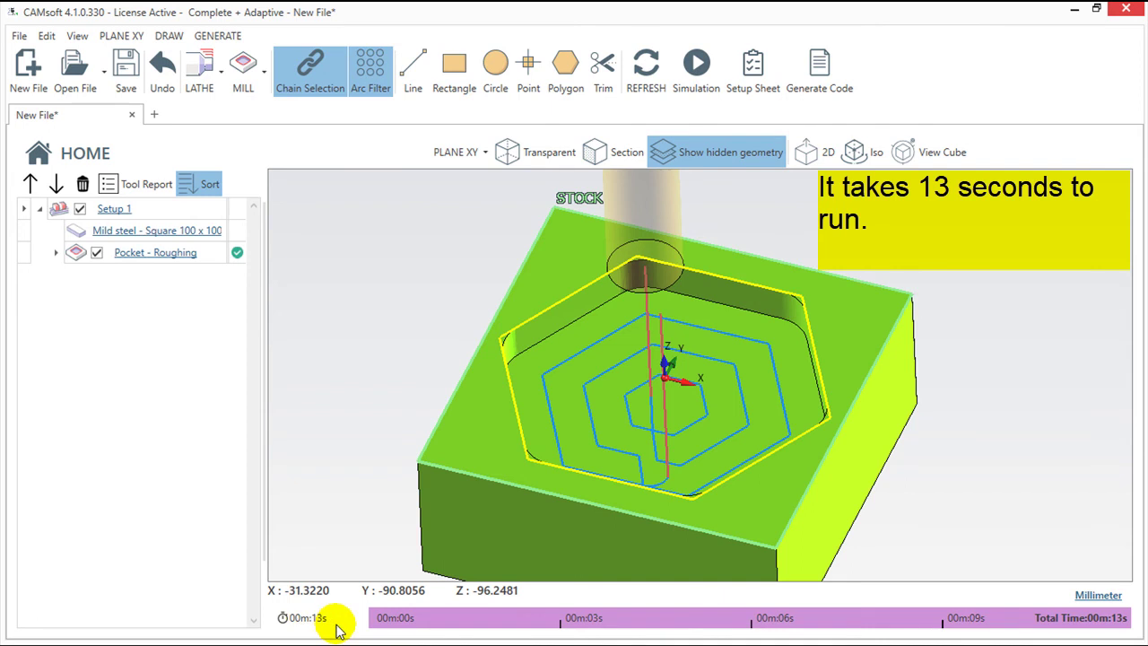
{"action": "left_click", "coordinate": [696, 65]}
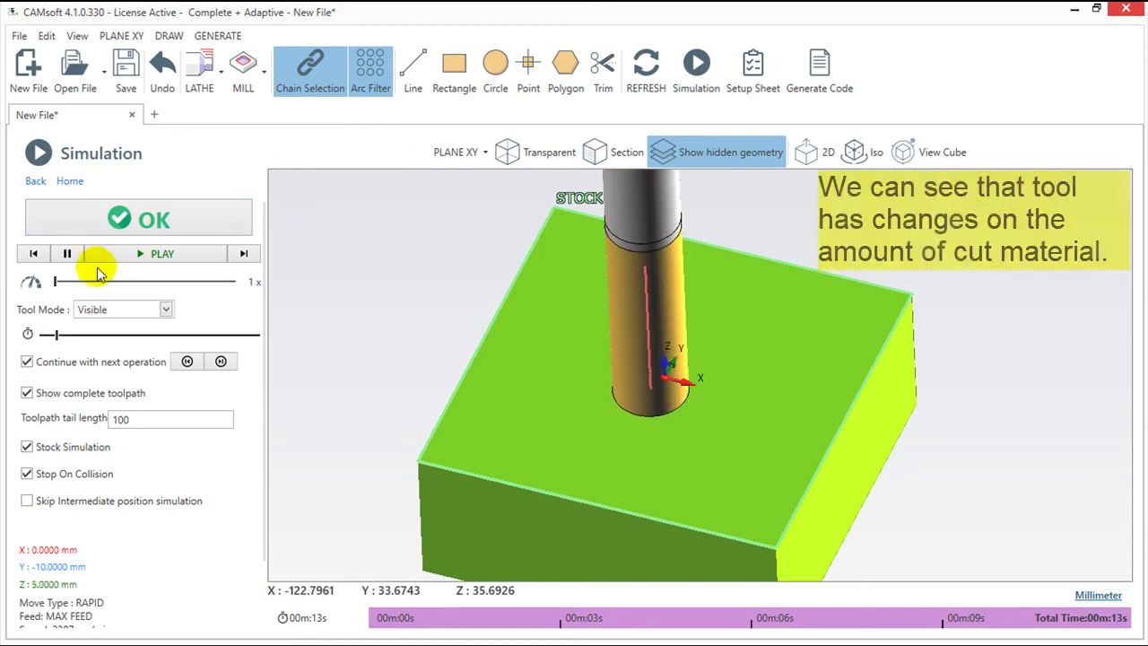
Play the offset roughing simulation at 6x speed, then return to the operations list
{"action": "left_click_drag", "start_coordinate": [57, 283], "coordinate": [87, 283]}
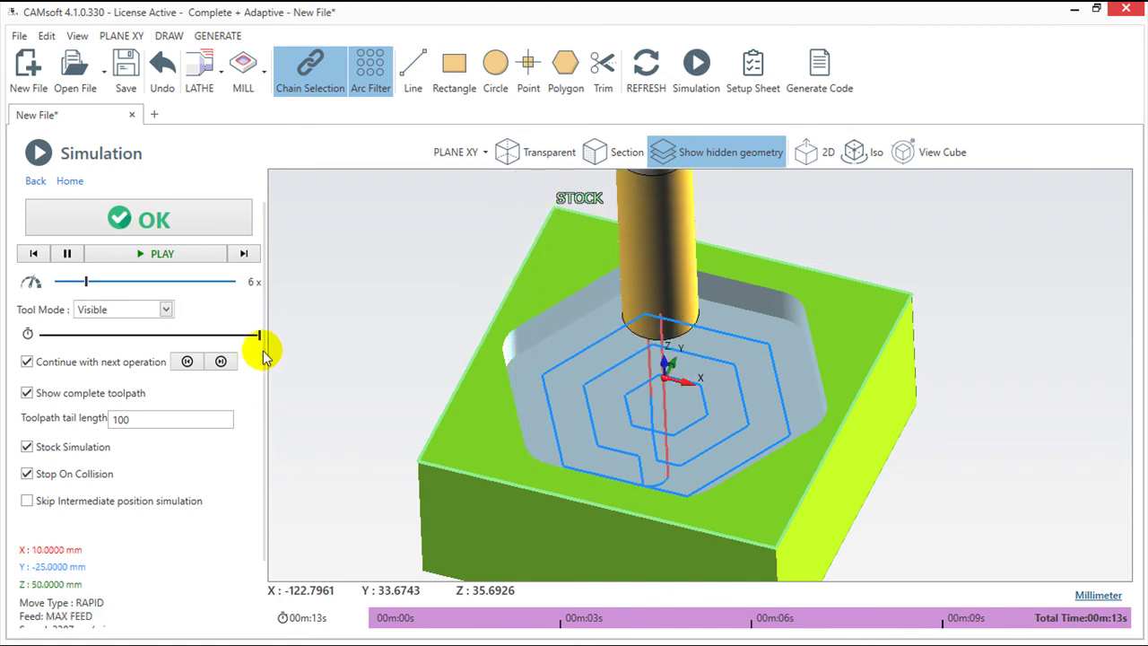
{"action": "left_click", "coordinate": [197, 215]}
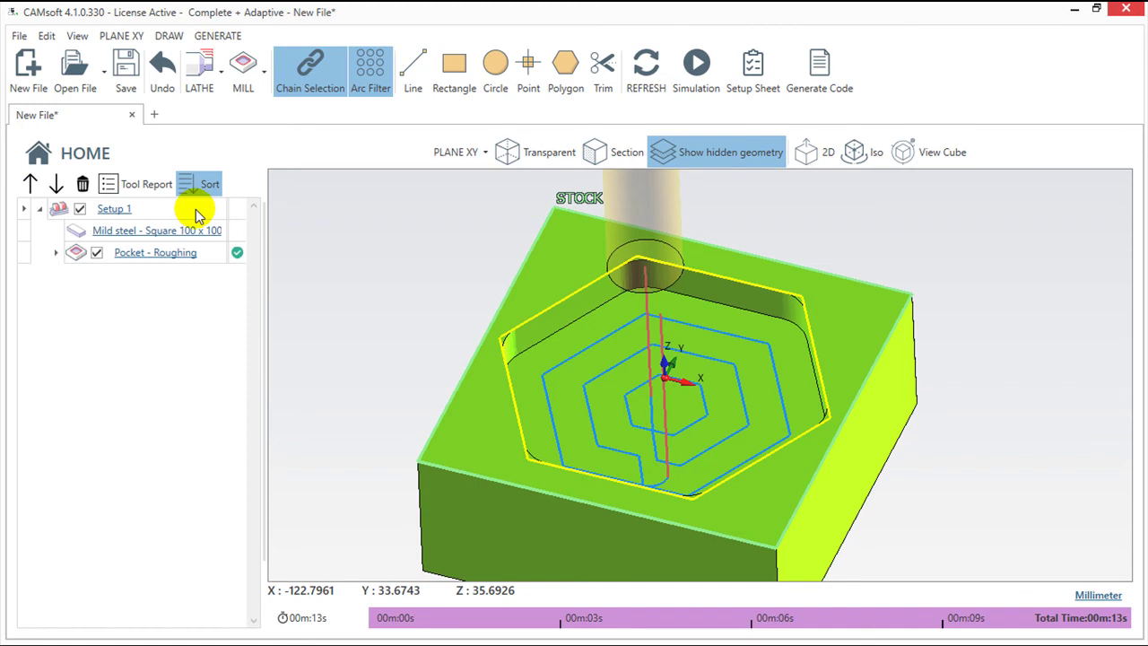
Change the Pocket - Roughing strategy from Offset to Adaptive
{"action": "left_click", "coordinate": [171, 254]}
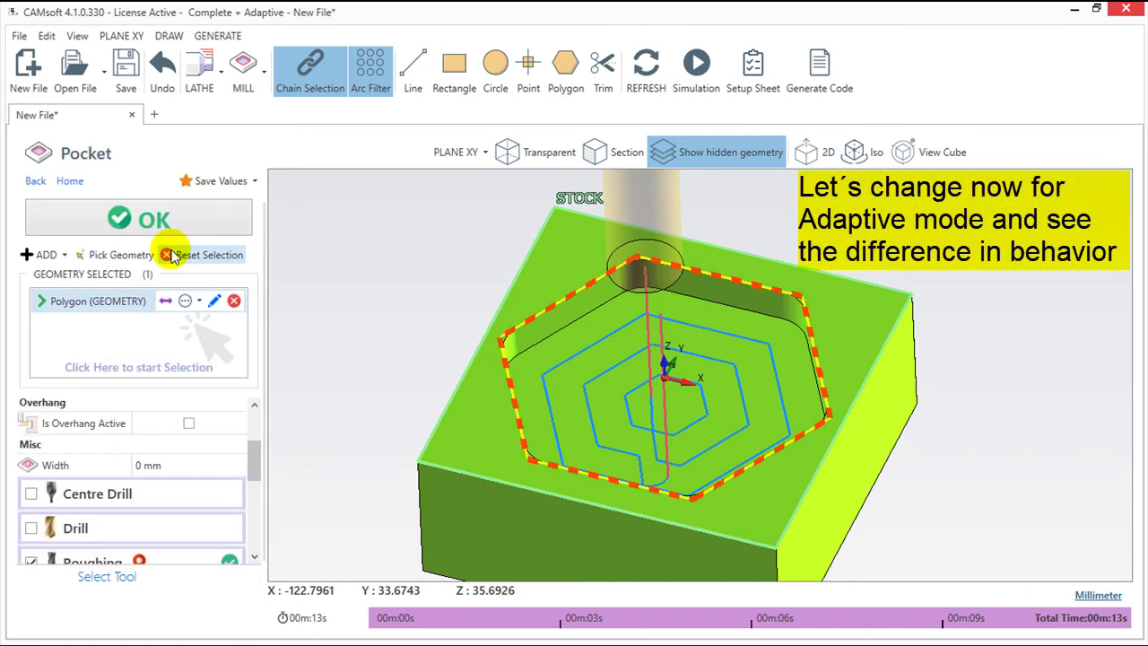
{"action": "scroll", "coordinate": [255, 464], "scroll_direction": "down", "scroll_amount": 1}
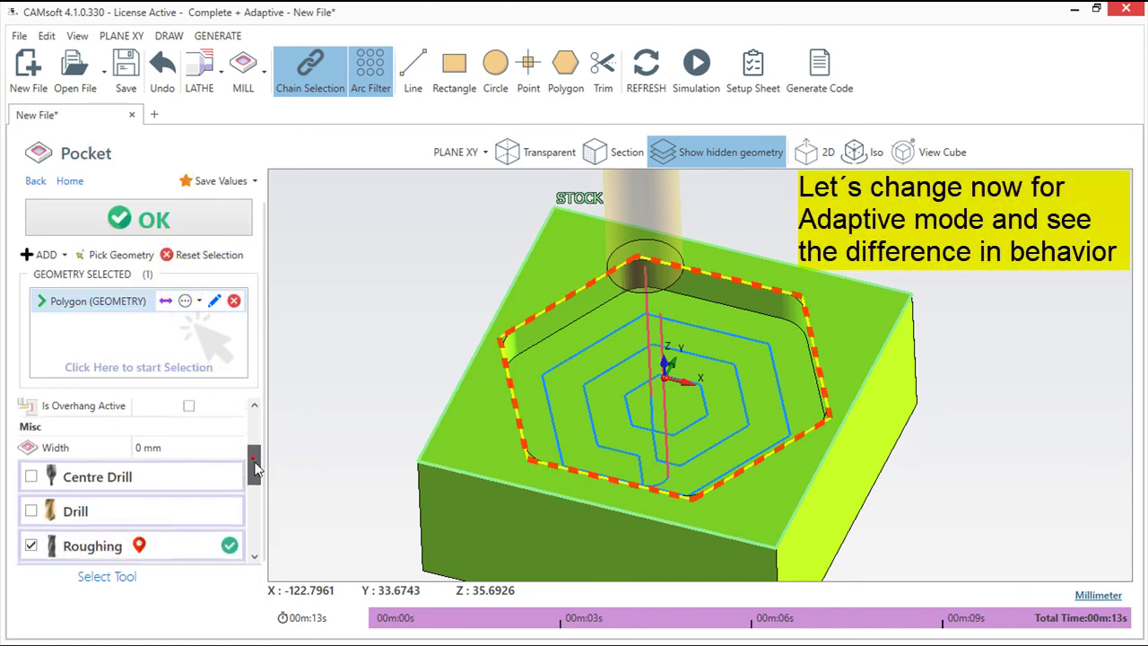
{"action": "left_click_drag", "start_coordinate": [255, 465], "coordinate": [260, 505]}
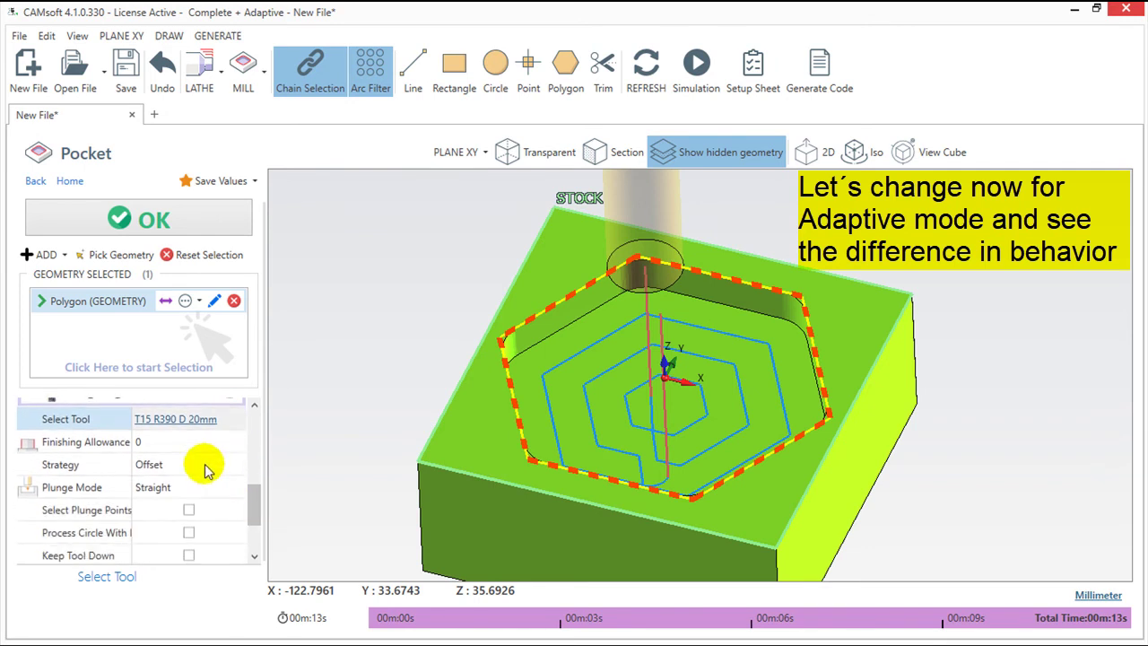
{"action": "left_click", "coordinate": [205, 464]}
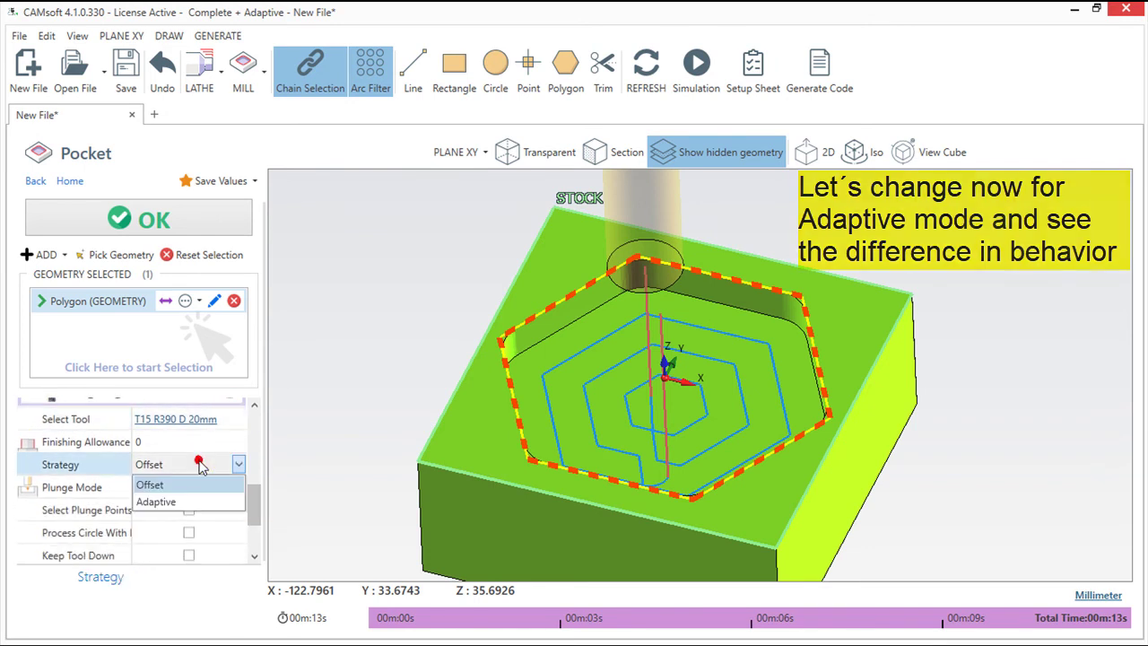
{"action": "left_click", "coordinate": [170, 502]}
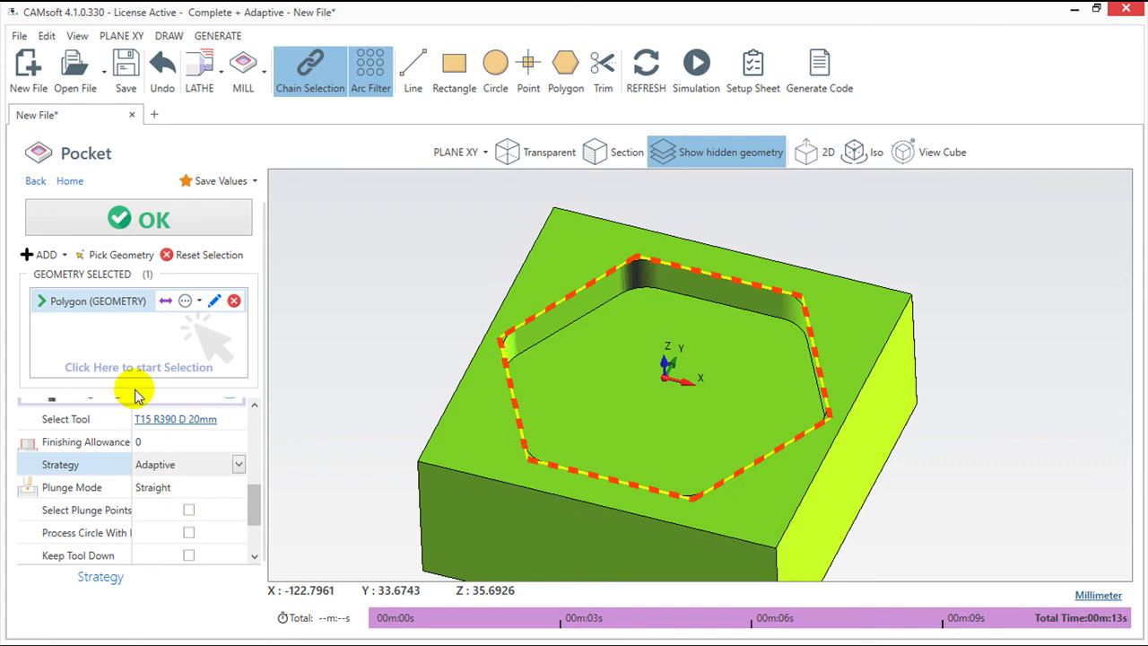
Apply the pocket changes to regenerate Pocket - Roughing as an adaptive spiral toolpath of 25 seconds
{"action": "left_click", "coordinate": [105, 224]}
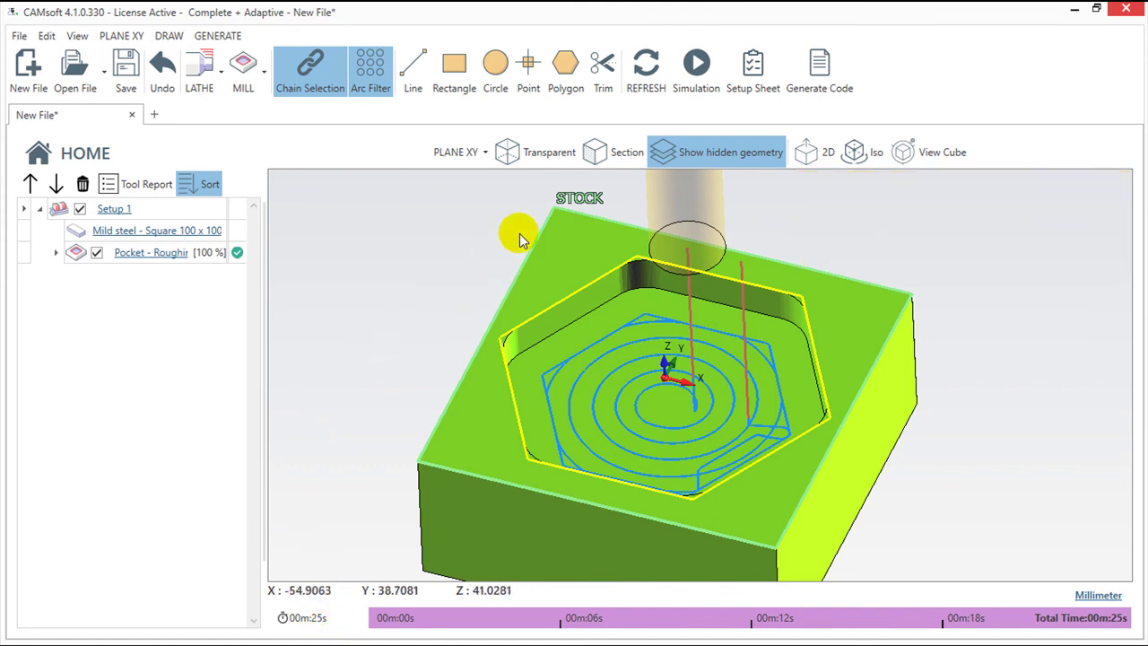
Play the adaptive roughing simulation clearing the full hexagonal pocket, then close it back to the Home operation list
{"action": "left_click", "coordinate": [698, 67]}
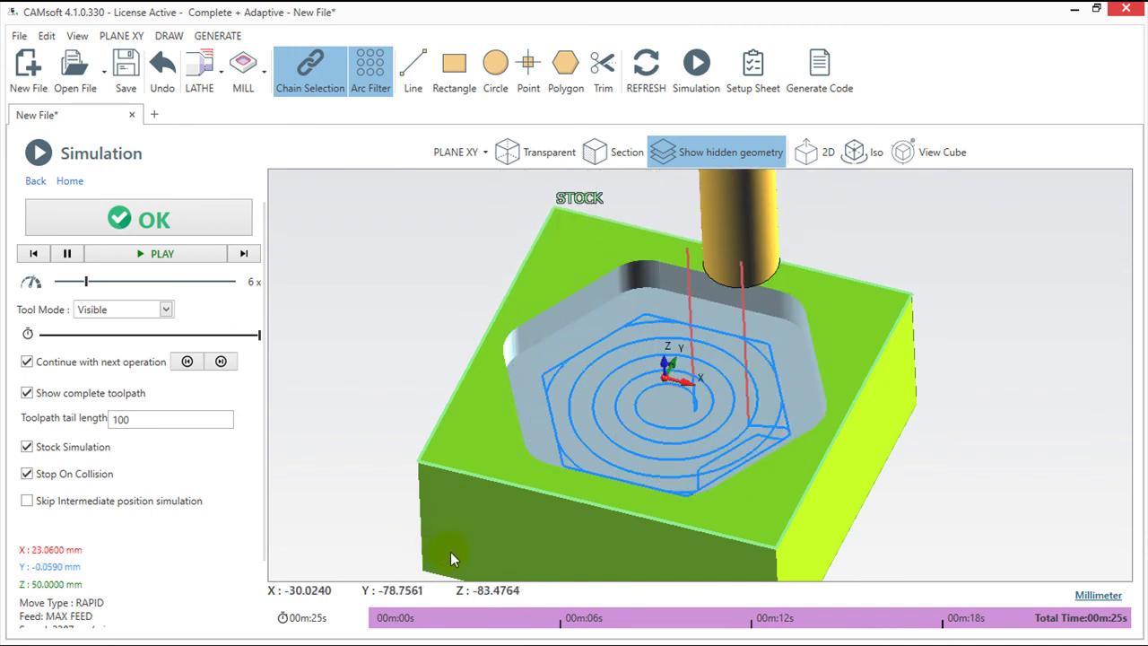
{"action": "left_click", "coordinate": [168, 231]}
{"action": "left_click", "coordinate": [158, 223]}
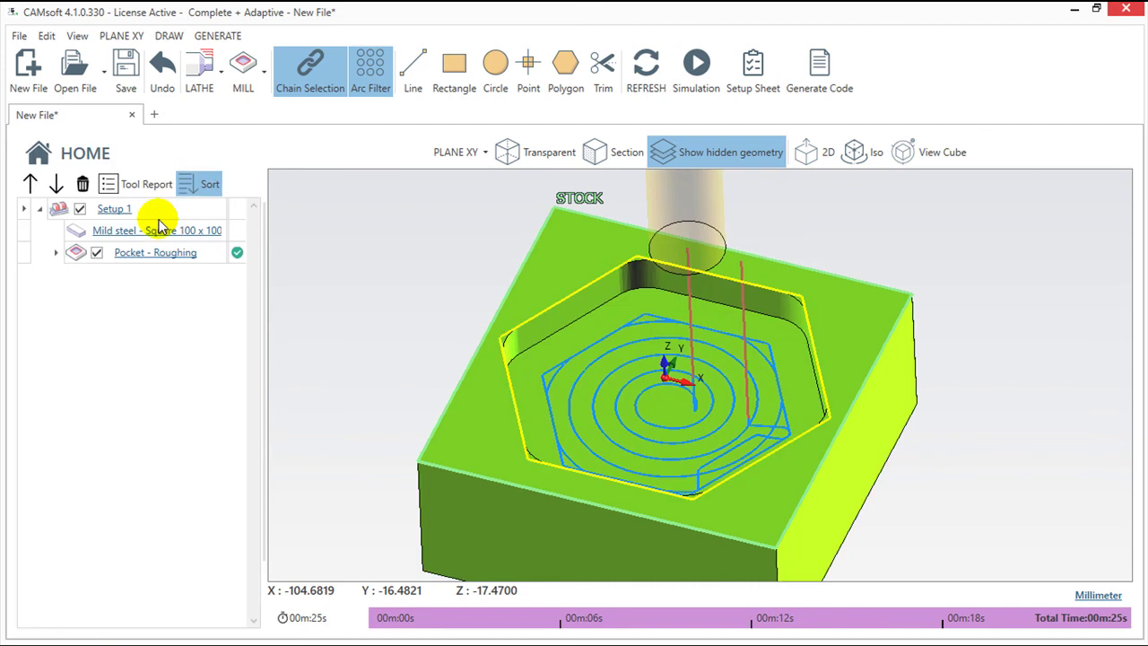